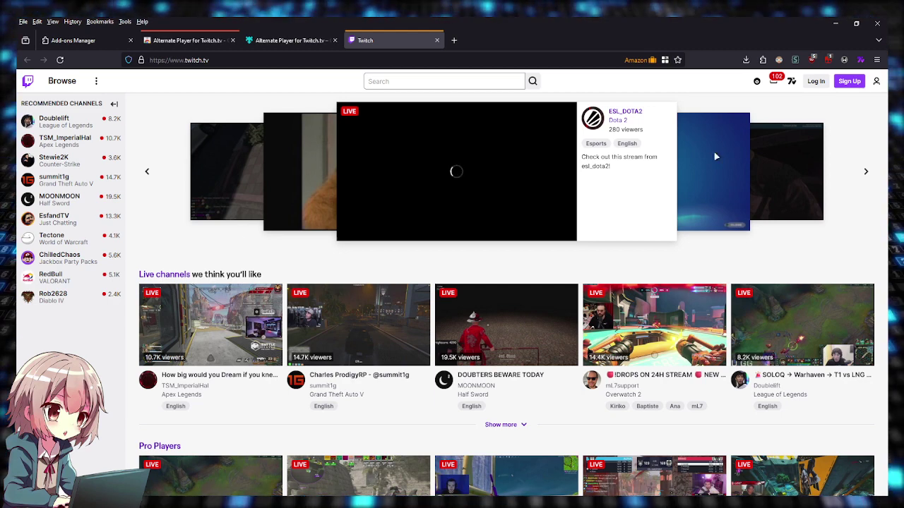
# Step: Turn on Twitch's Dark Theme from the profile menu, then close the menu
pyautogui.click(876, 81)
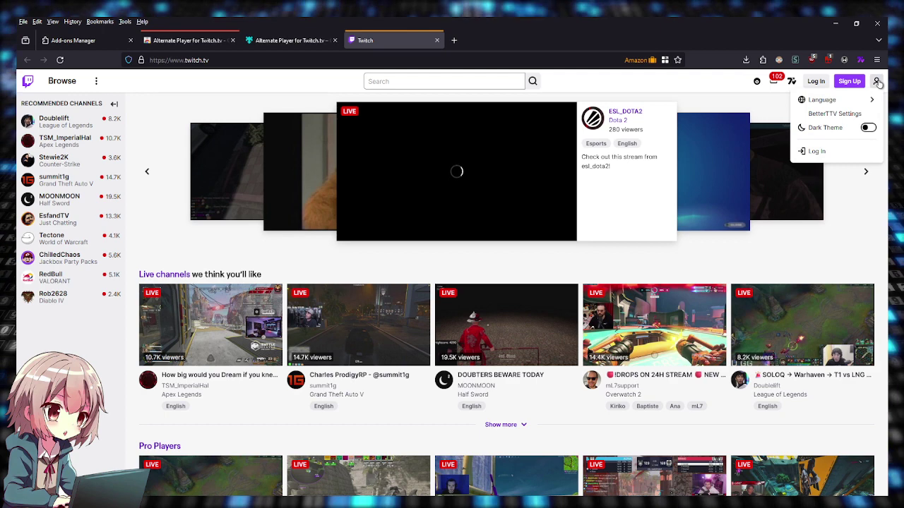
pyautogui.click(868, 128)
pyautogui.click(102, 348)
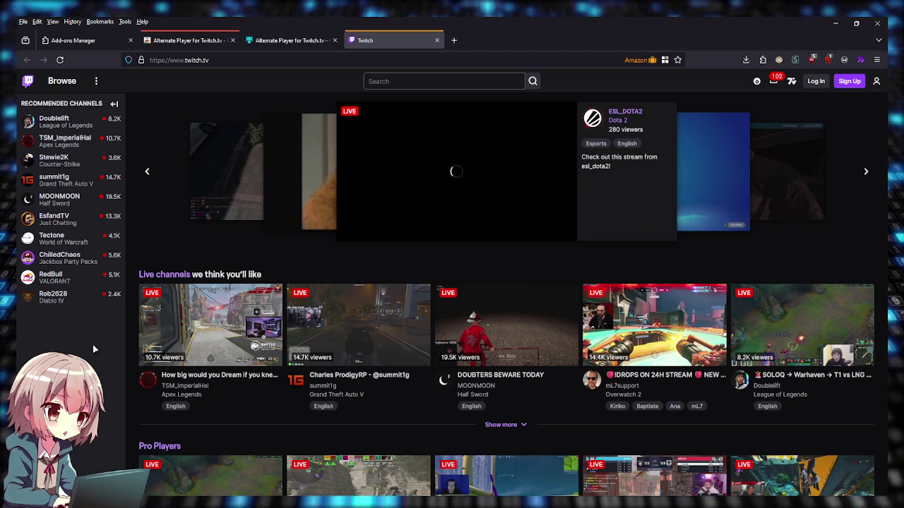
pyautogui.click(211, 325)
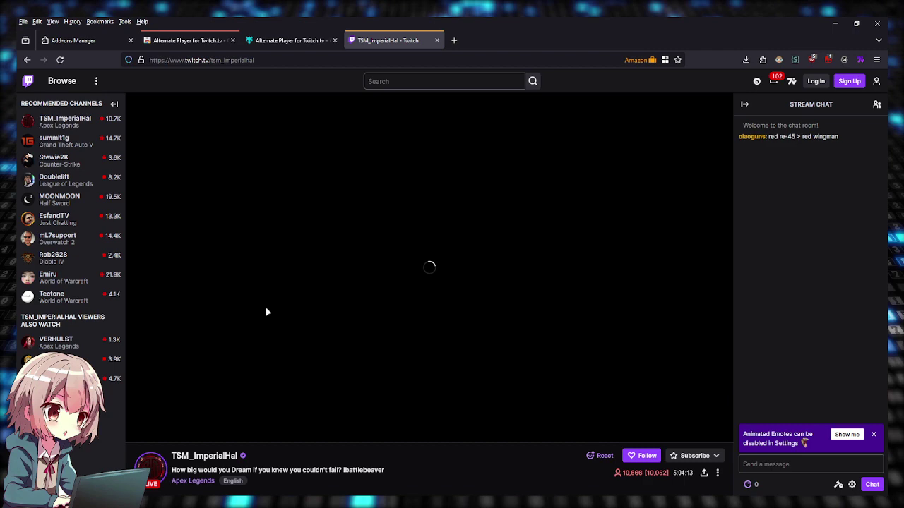
pyautogui.scroll(-5, 356, 320)
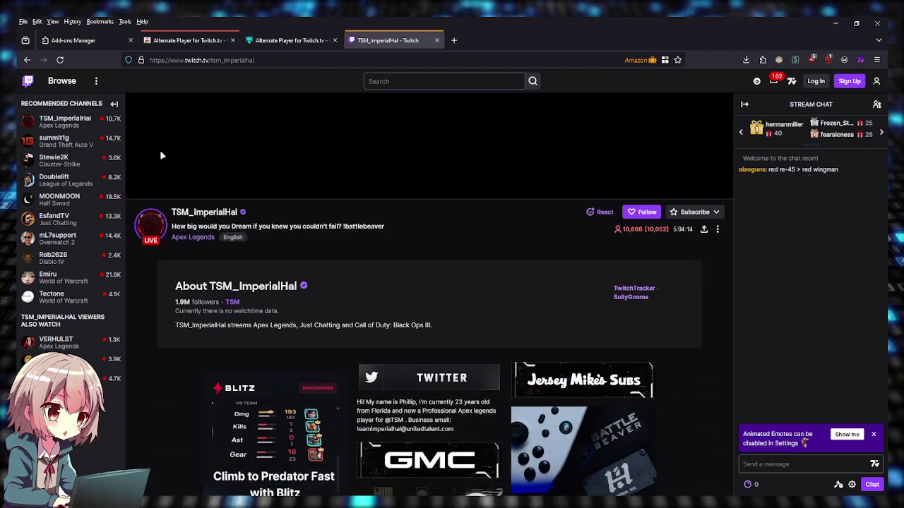
pyautogui.scroll(-2, 282, 247)
pyautogui.scroll(5, 379, 338)
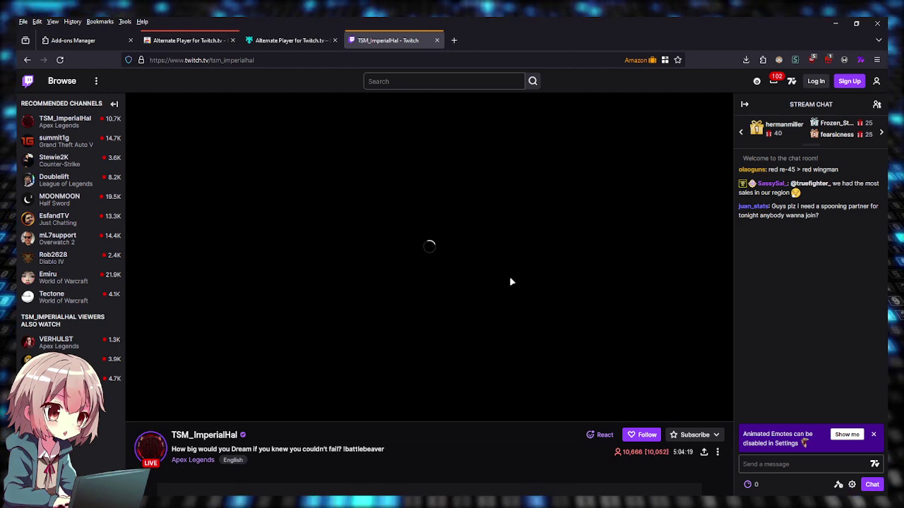
pyautogui.scroll(-3, 505, 281)
pyautogui.scroll(-5, 504, 281)
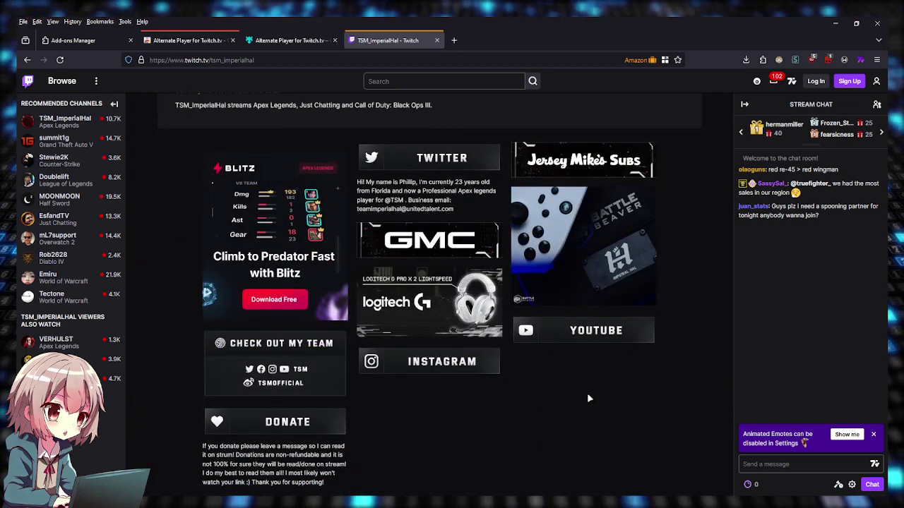
pyautogui.scroll(3, 589, 399)
pyautogui.scroll(3, 626, 405)
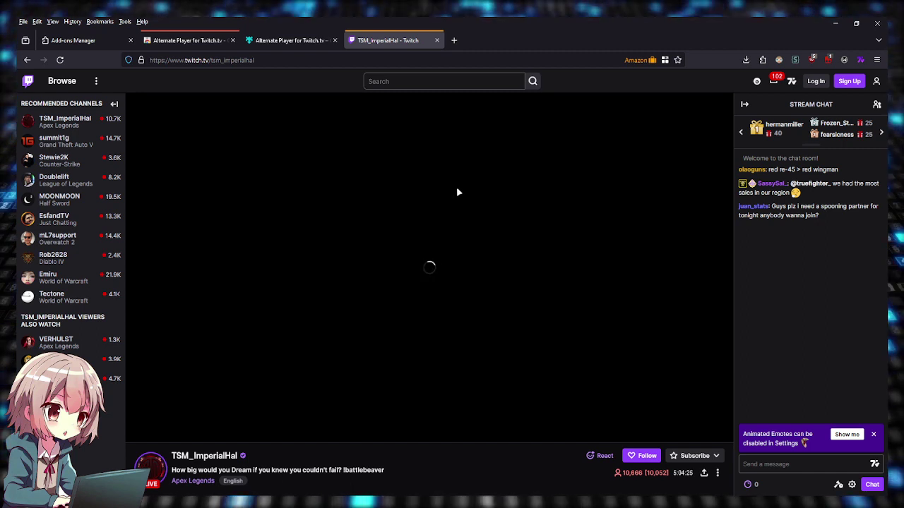
# Step: View the Alternate Player for Twitch.tv Firefox Add-ons page and highlight its title
pyautogui.click(281, 43)
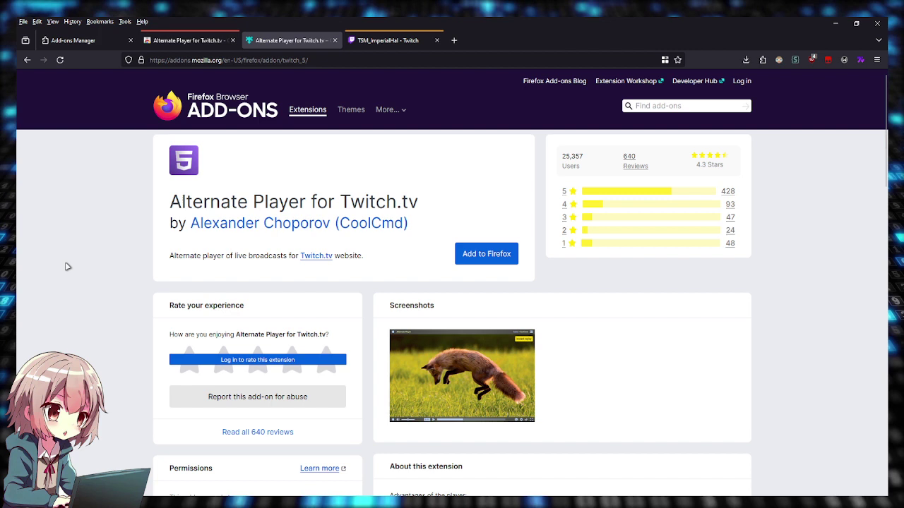
pyautogui.moveTo(168, 202); pyautogui.dragTo(419, 204)
pyautogui.click(419, 204)
# Step: Switch to the Chrome Web Store listing and highlight the Alternate Player for Twitch.tv title
pyautogui.click(189, 45)
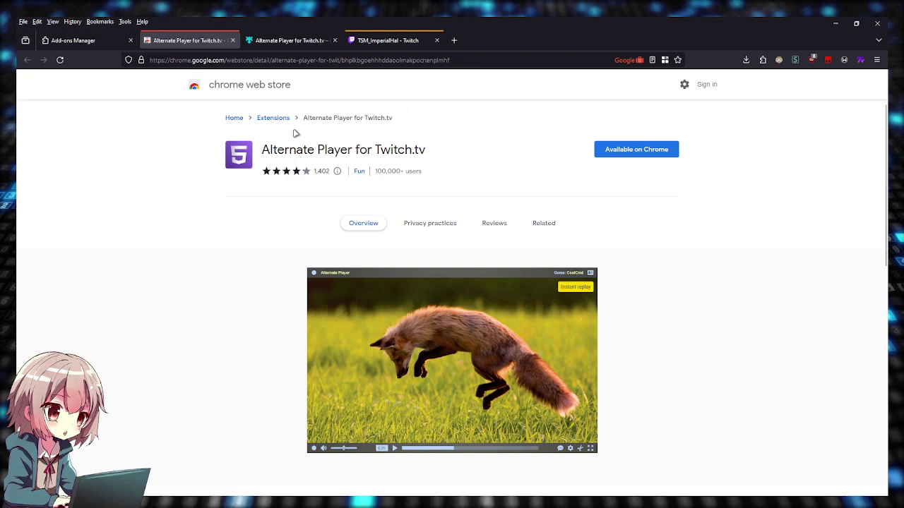
pyautogui.click(465, 156)
pyautogui.moveTo(270, 150)
pyautogui.mouseDown()
pyautogui.moveTo(427, 150)
pyautogui.moveTo(261, 151)
pyautogui.mouseUp()
pyautogui.click(262, 153)
# Step: Scroll the Chrome Web Store listing down to the extension's Overview section
pyautogui.scroll(-4, 191, 319)
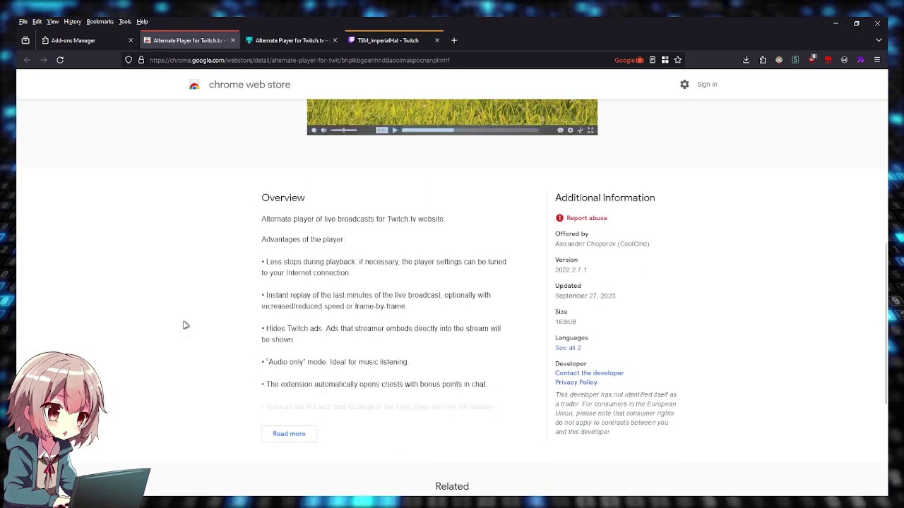
pyautogui.scroll(-2, 185, 323)
pyautogui.scroll(4, 198, 304)
pyautogui.scroll(5, 196, 304)
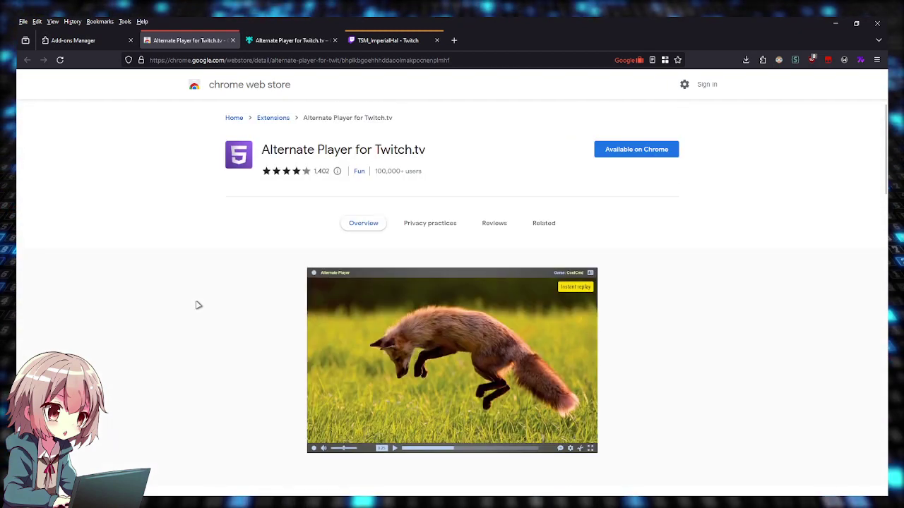
pyautogui.click(285, 43)
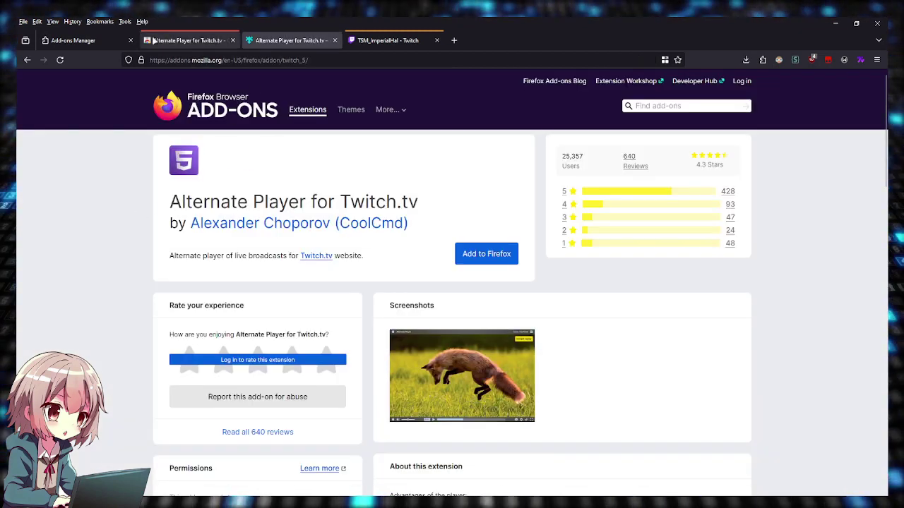
pyautogui.click(187, 40)
pyautogui.scroll(-3, 176, 205)
pyautogui.scroll(-2, 178, 208)
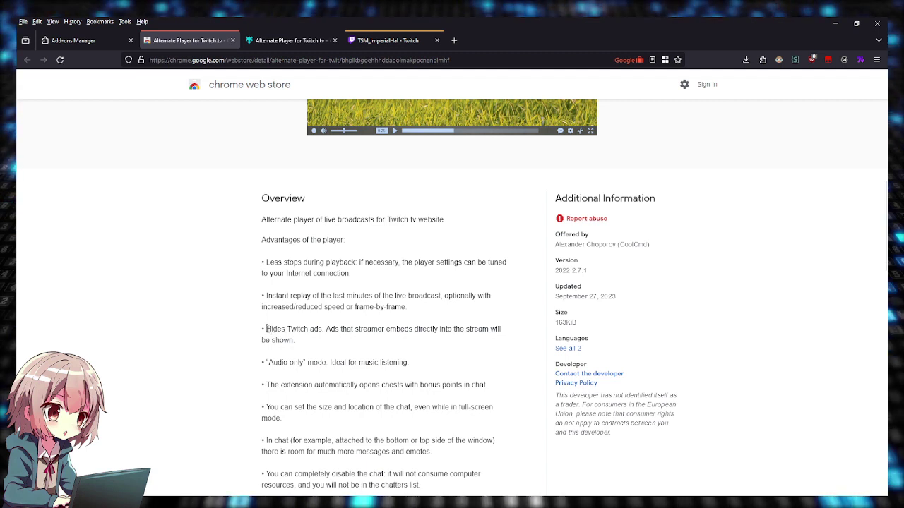
pyautogui.moveTo(266, 329); pyautogui.dragTo(335, 340)
pyautogui.click(335, 340)
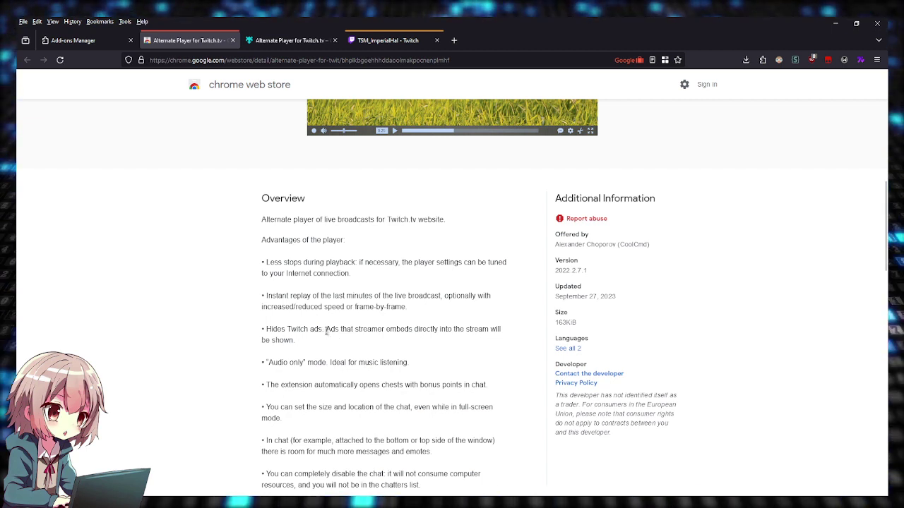
pyautogui.moveTo(326, 330); pyautogui.dragTo(329, 339)
pyautogui.click(328, 340)
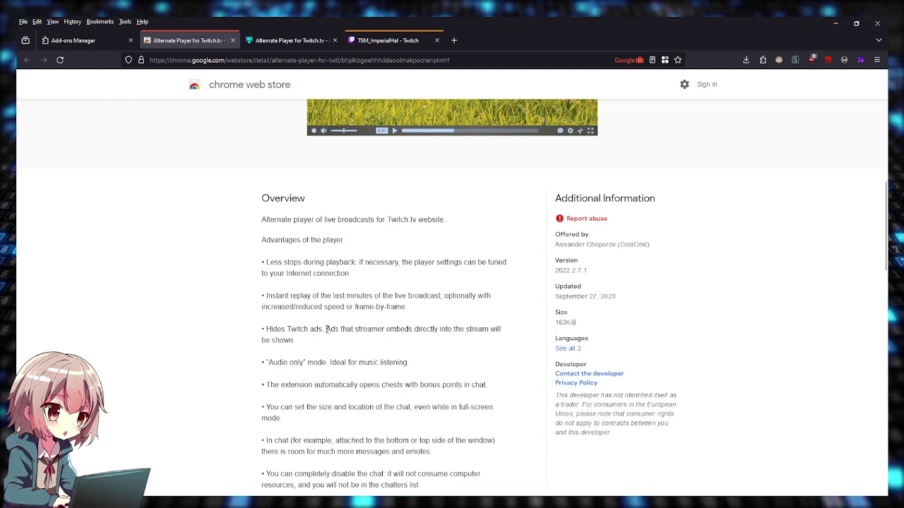
pyautogui.moveTo(327, 330); pyautogui.dragTo(333, 339)
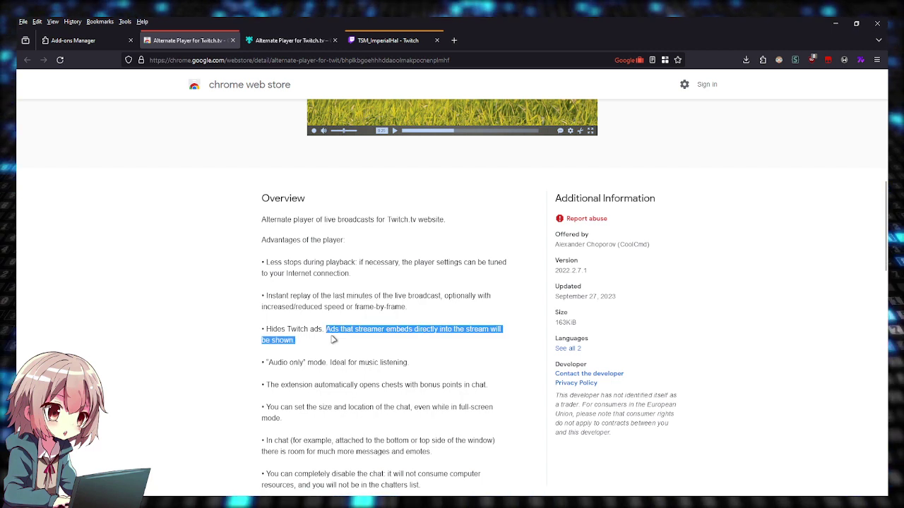
pyautogui.click(332, 340)
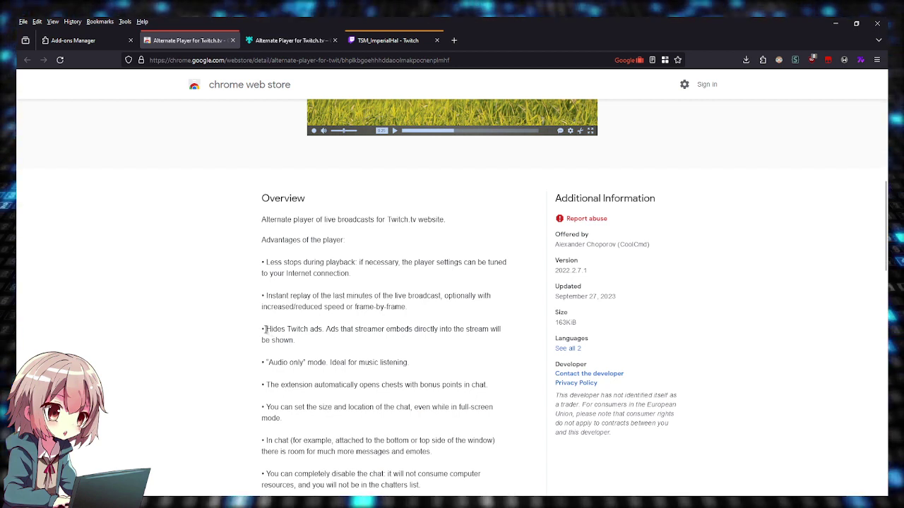
pyautogui.moveTo(264, 329); pyautogui.dragTo(323, 329)
pyautogui.click(325, 329)
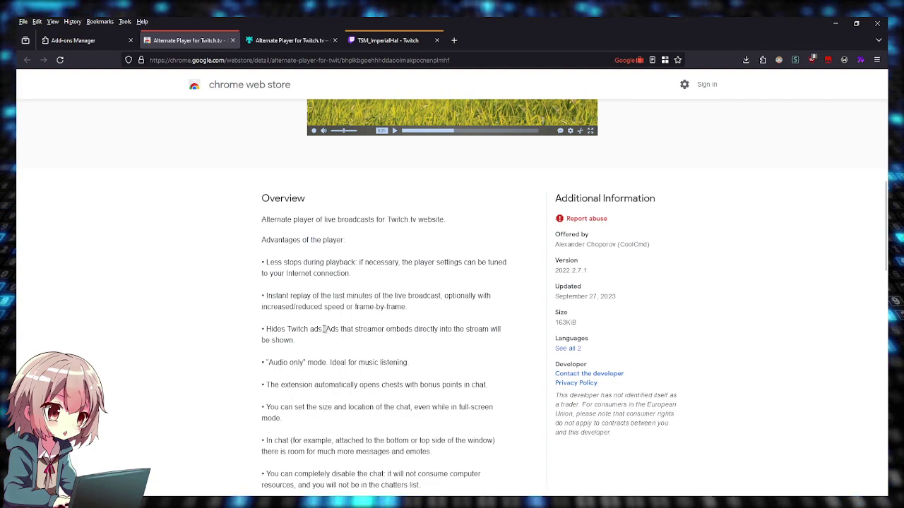
pyautogui.scroll(-1, 336, 340)
pyautogui.scroll(-2, 335, 338)
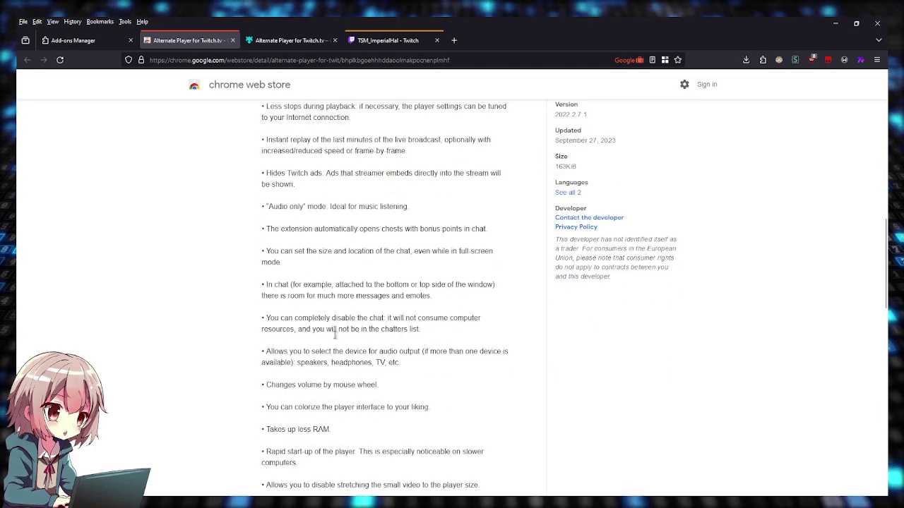
pyautogui.scroll(-2, 333, 336)
pyautogui.scroll(-2, 331, 333)
pyautogui.scroll(-2, 331, 374)
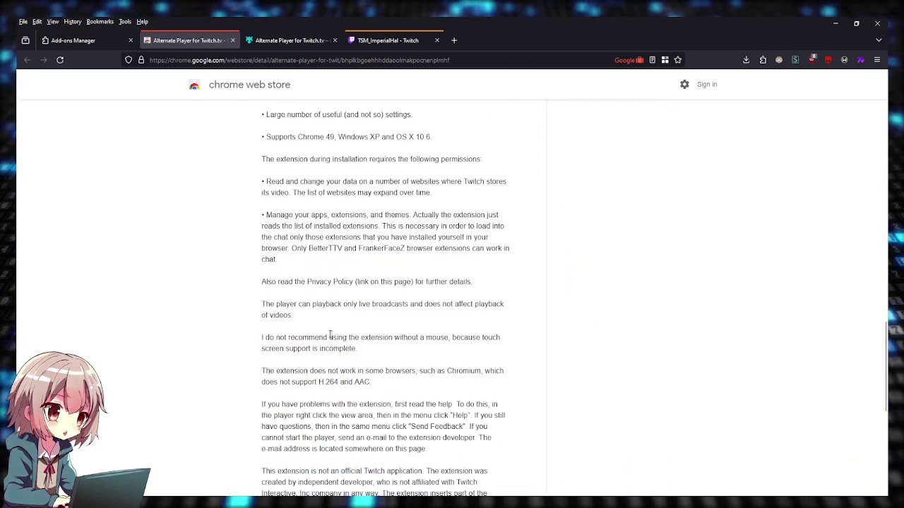
pyautogui.scroll(4, 331, 416)
pyautogui.scroll(4, 331, 418)
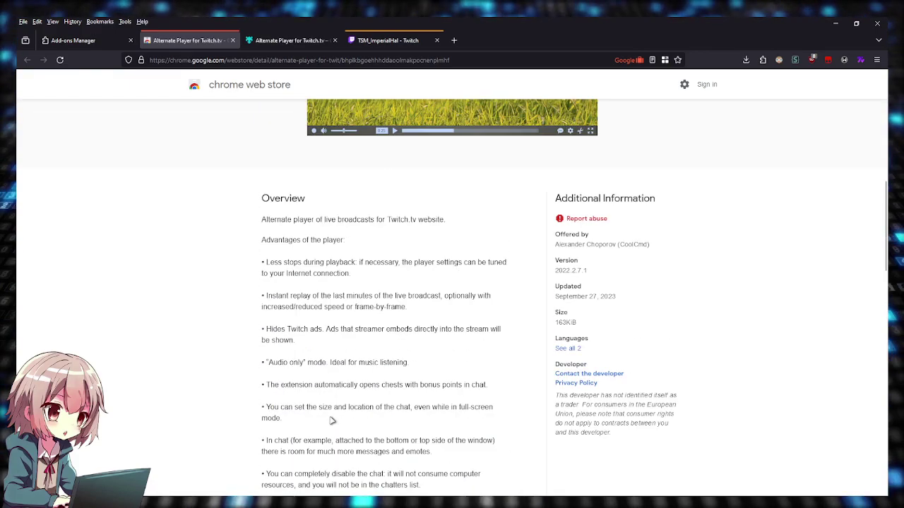
pyautogui.scroll(2, 331, 419)
pyautogui.scroll(1, 331, 421)
pyautogui.scroll(-3, 331, 421)
pyautogui.scroll(-2, 331, 416)
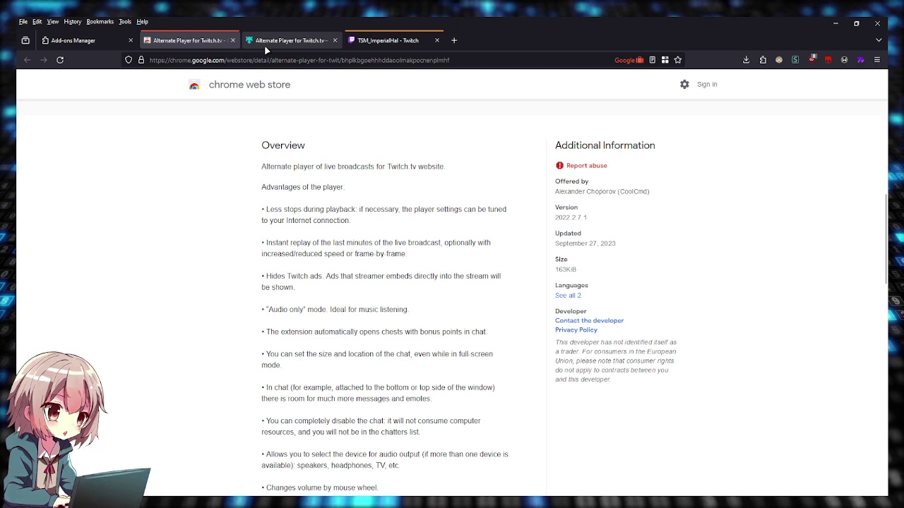
# Step: Enable Alternate Player for Twitch.tv in the Add-ons Manager and return to the TSM_ImperialHal stream
pyautogui.click(79, 42)
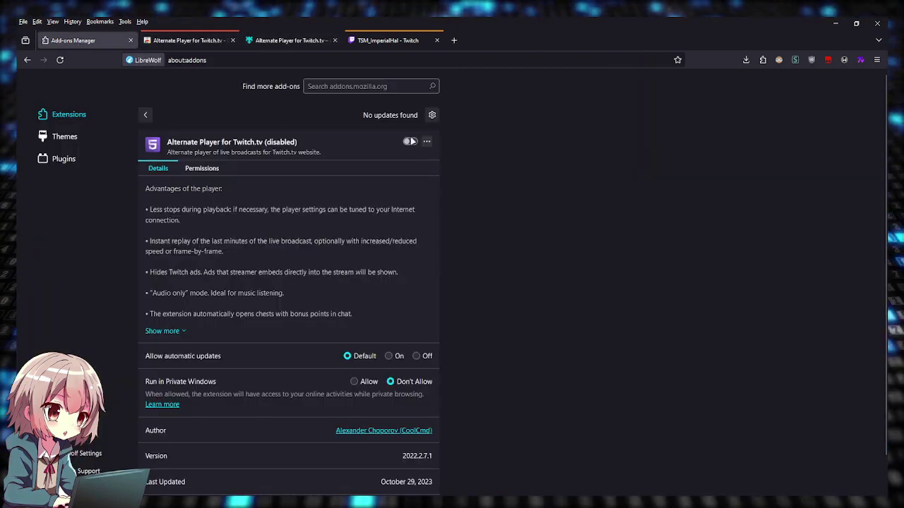
pyautogui.click(393, 38)
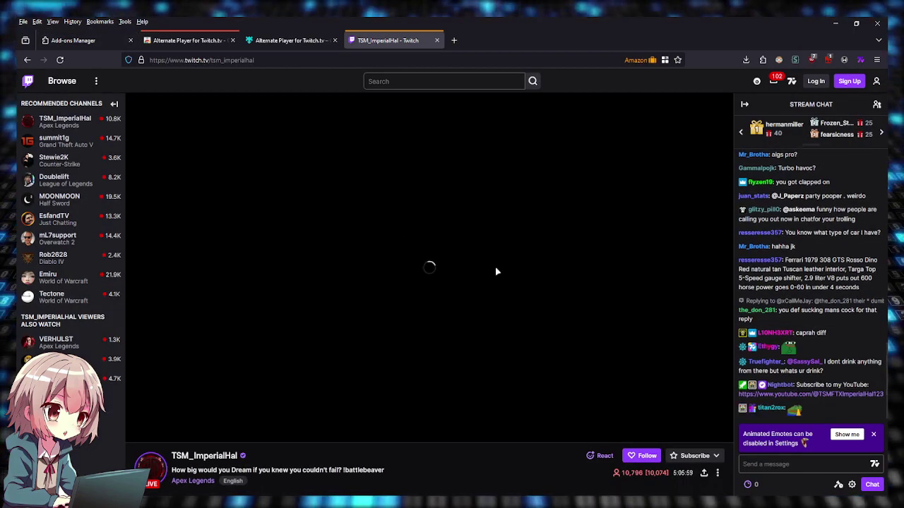
pyautogui.click(100, 41)
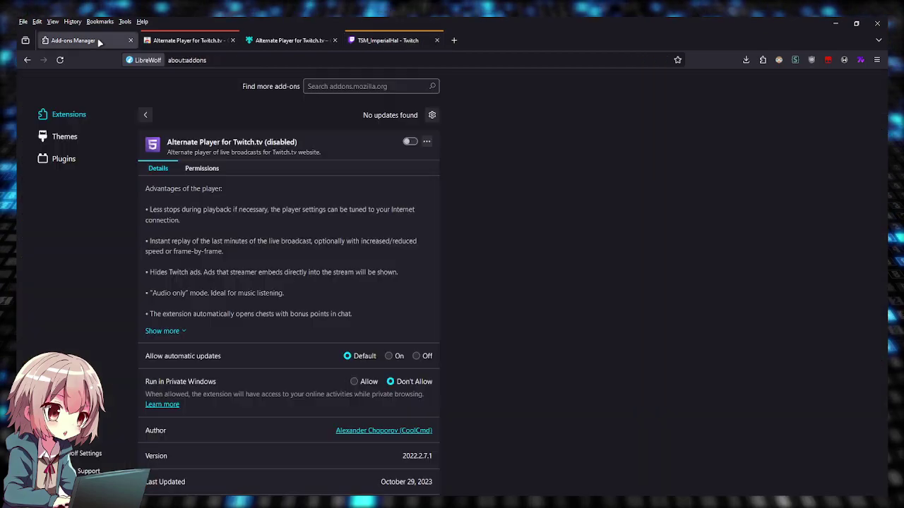
pyautogui.click(410, 142)
pyautogui.click(389, 42)
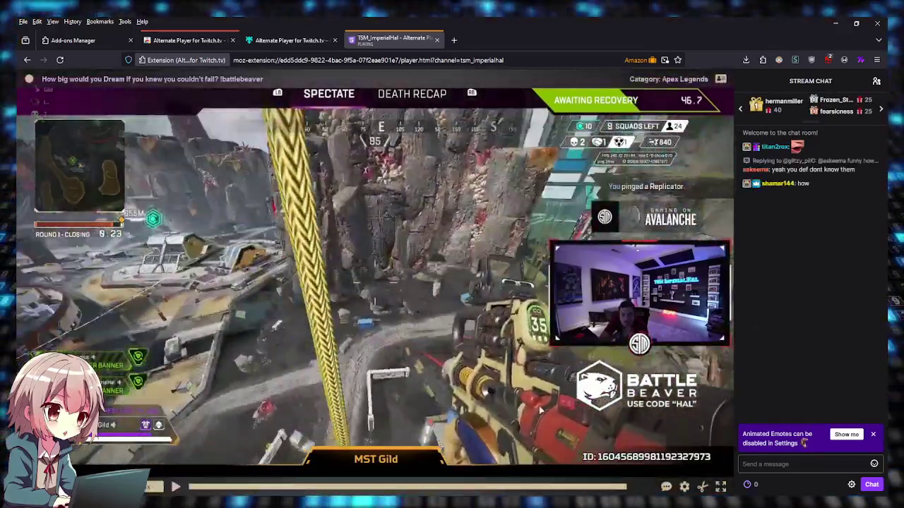
# Step: Toggle the stream chat off and on, reload the page, then hide chat so the video fills the window
pyautogui.click(665, 488)
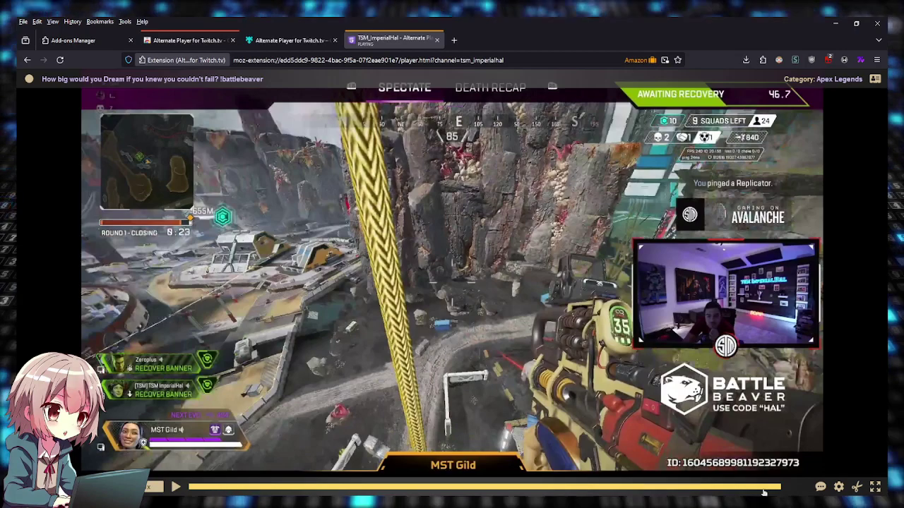
pyautogui.click(820, 489)
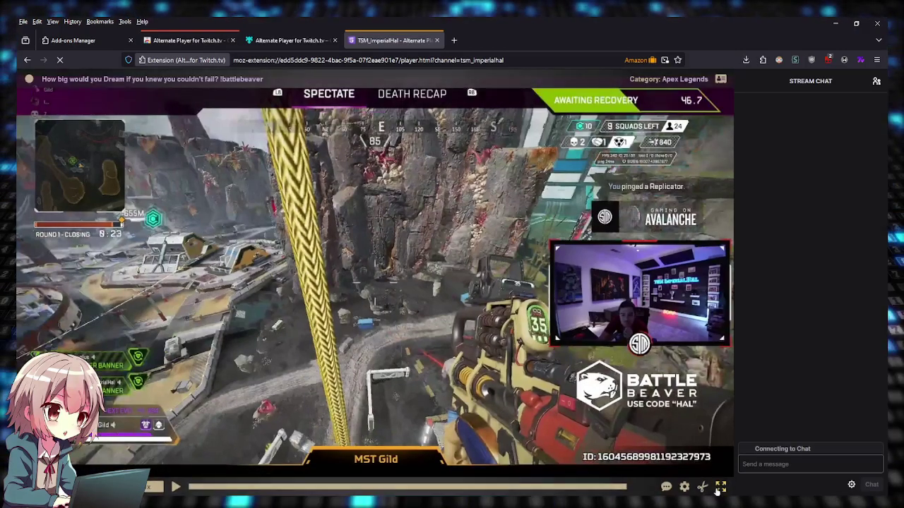
pyautogui.click(665, 487)
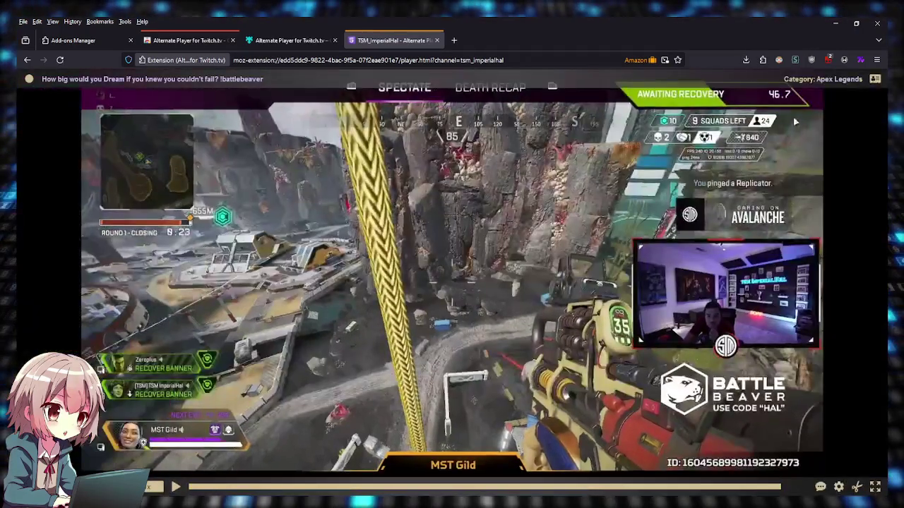
pyautogui.click(821, 487)
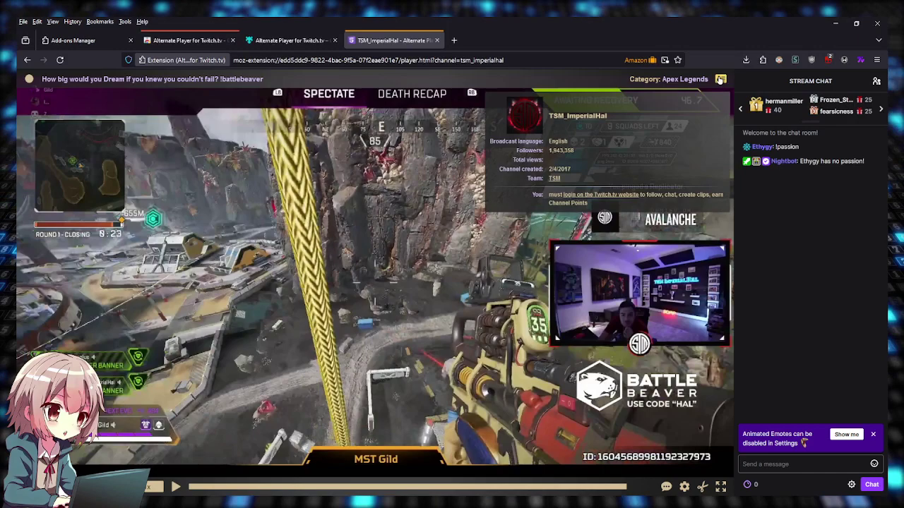
pyautogui.click(60, 60)
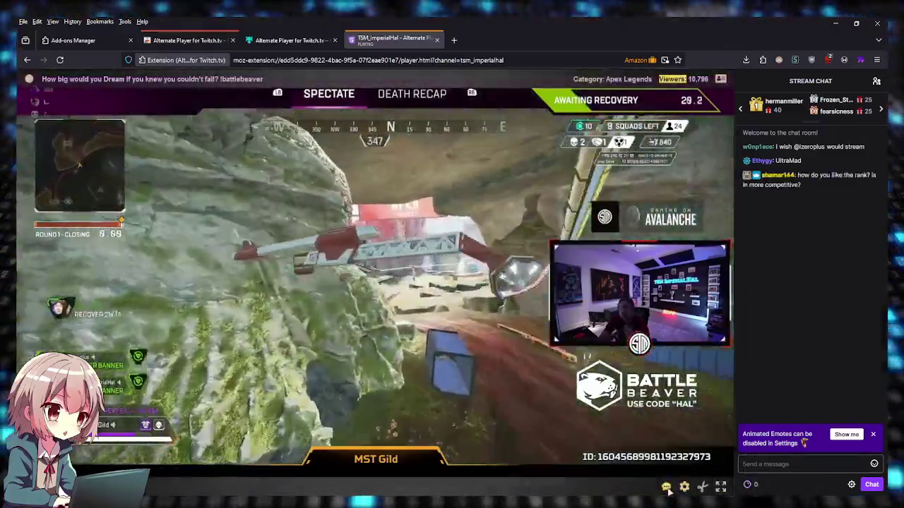
pyautogui.click(666, 487)
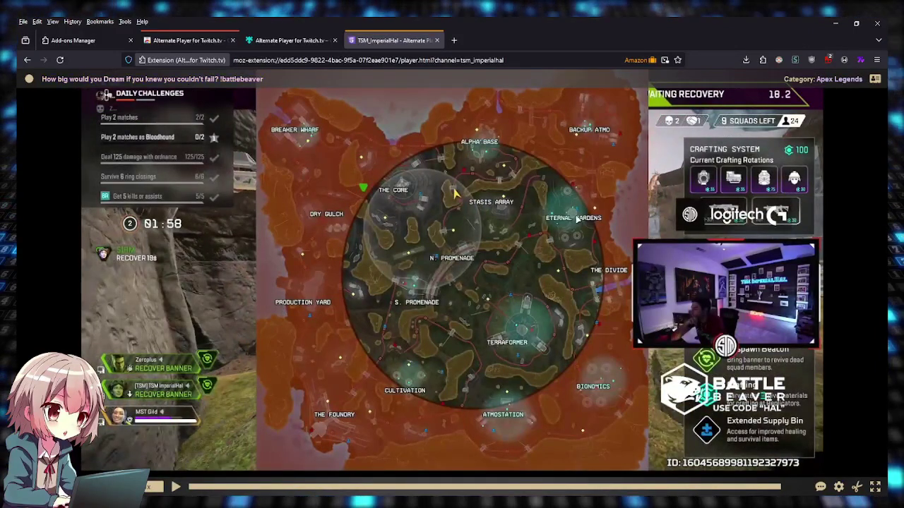
# Step: Return to the Chrome Web Store listing via the Firefox Add-ons tab and scroll it to the top
pyautogui.click(312, 43)
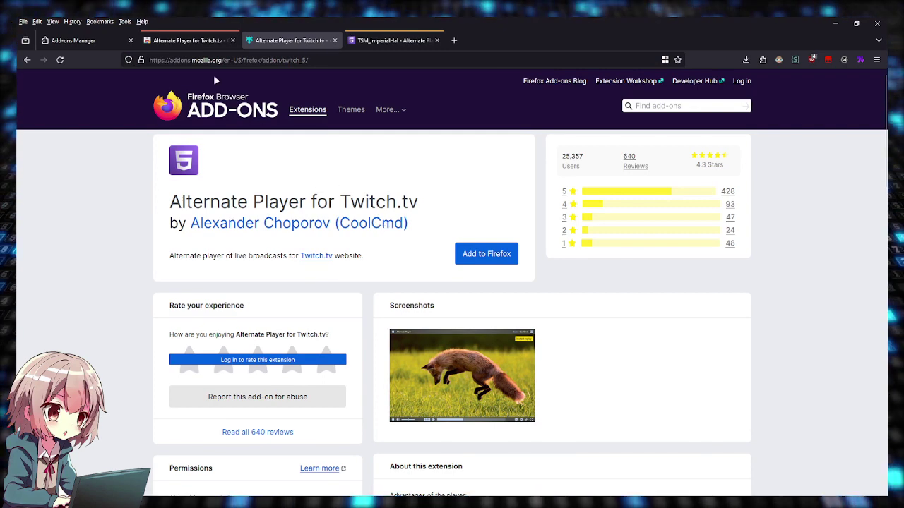
pyautogui.click(189, 41)
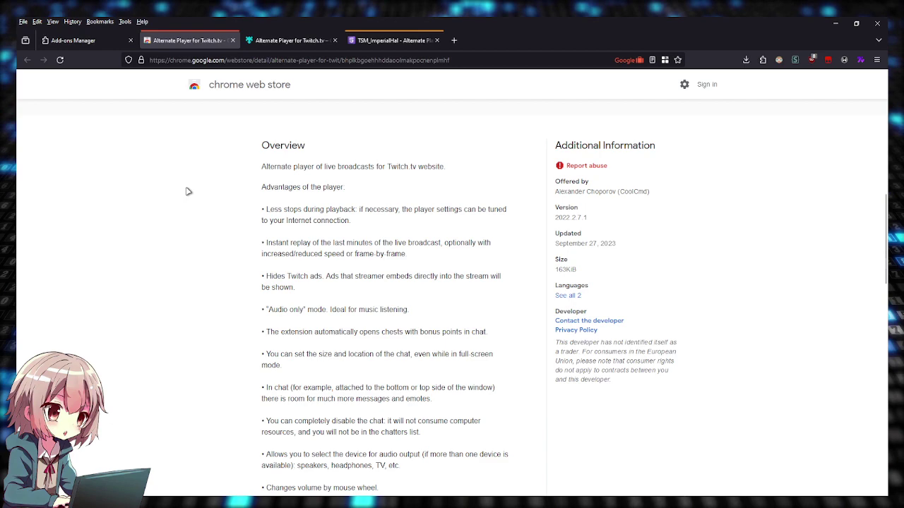
pyautogui.scroll(5, 232, 289)
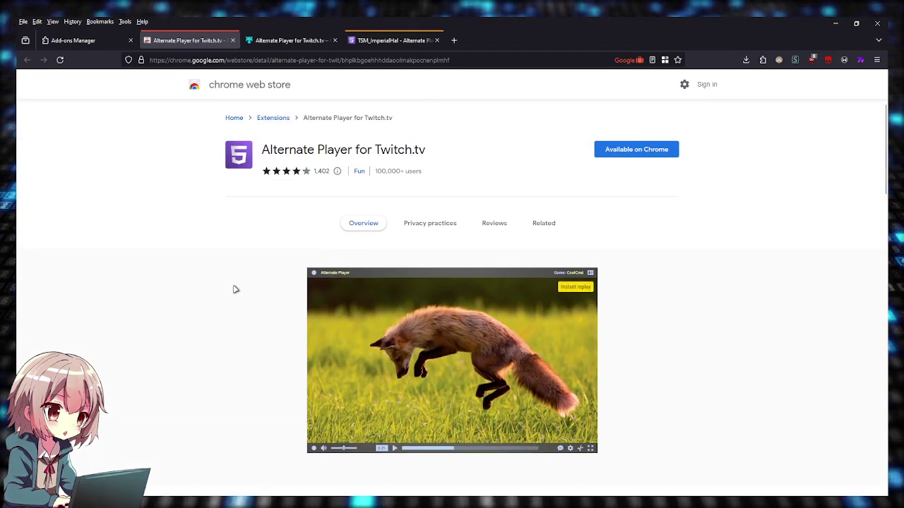